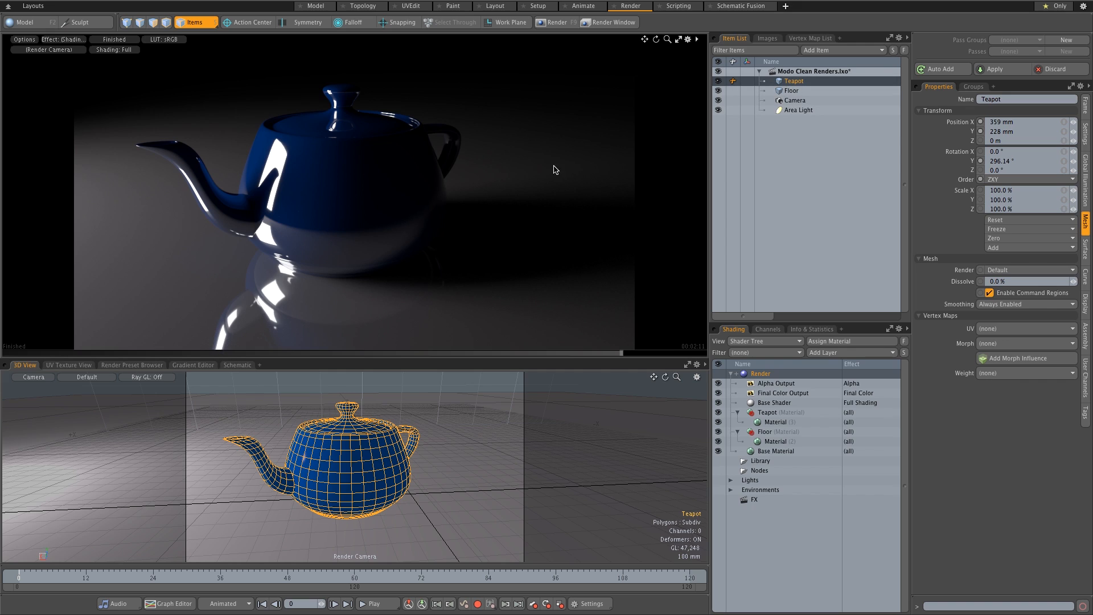
Step: Review the properties of the floor, camera and area light items, plus the teapot and floor materials
click(793, 91)
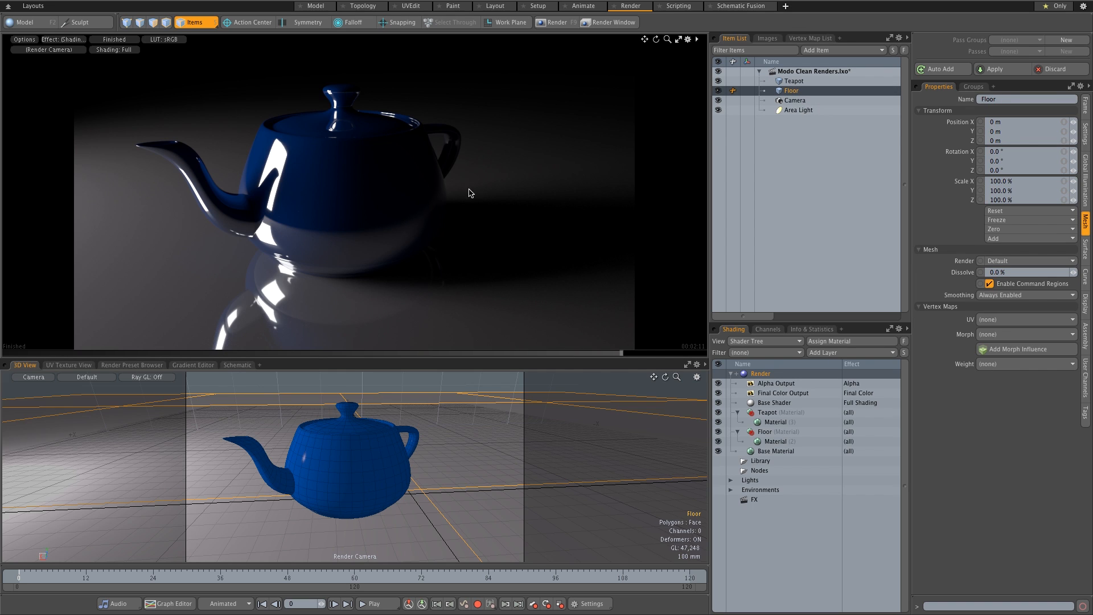
click(797, 101)
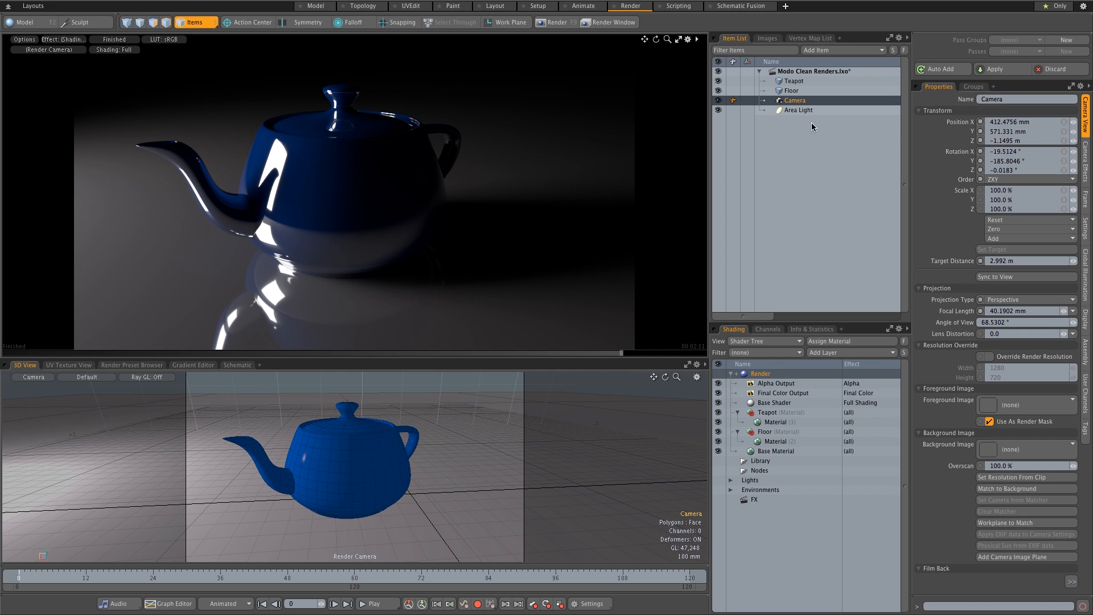
click(807, 111)
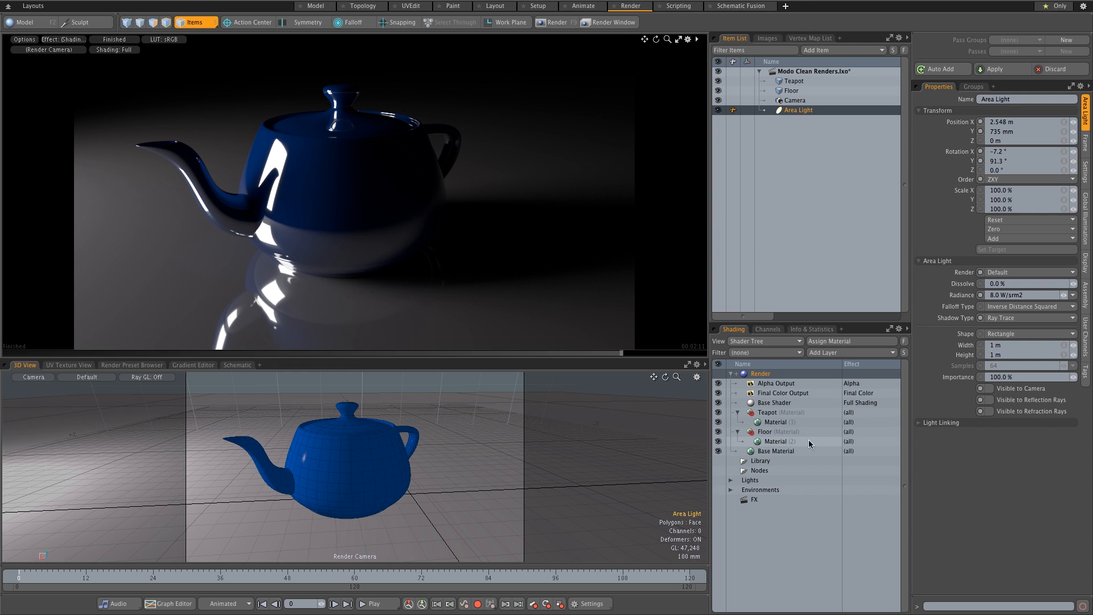
click(776, 423)
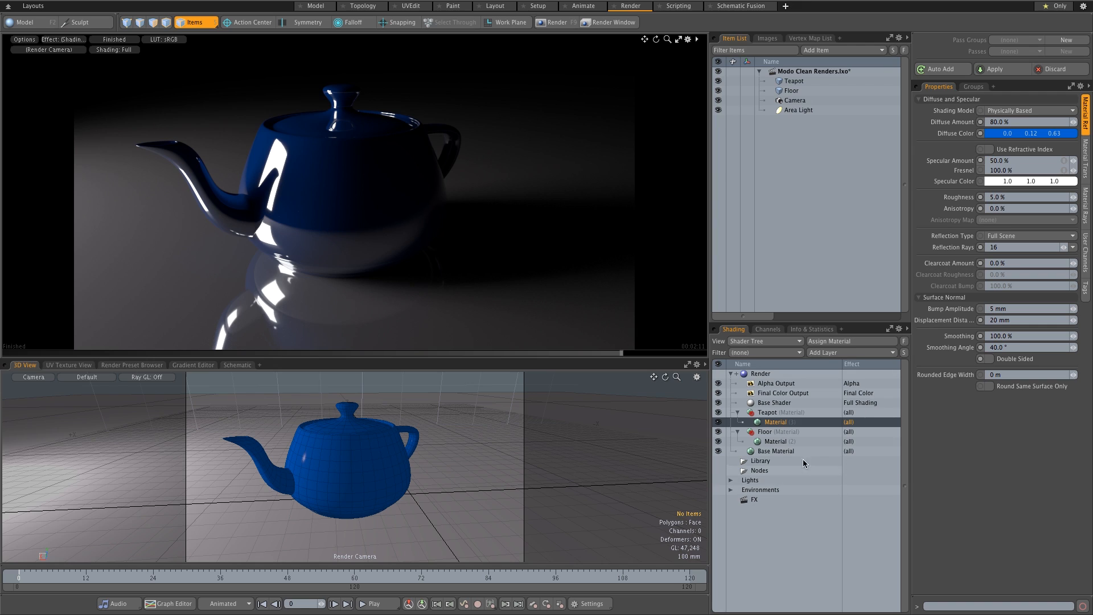
click(775, 442)
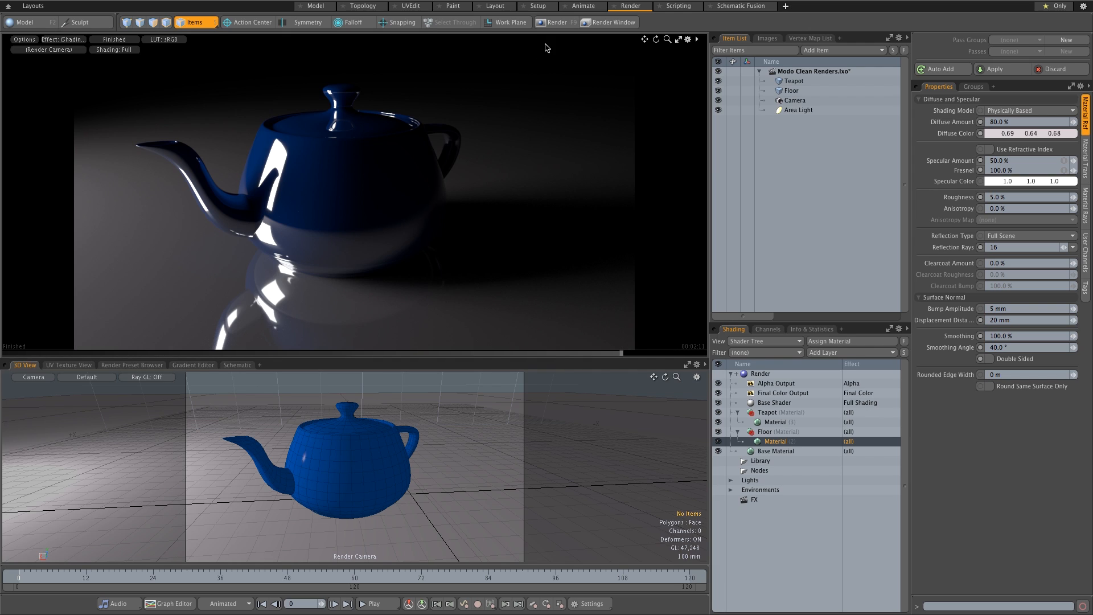
Step: Render the scene and examine the noise around the teapot's highlights, floor reflections and shadow edge at 400% zoom
click(556, 22)
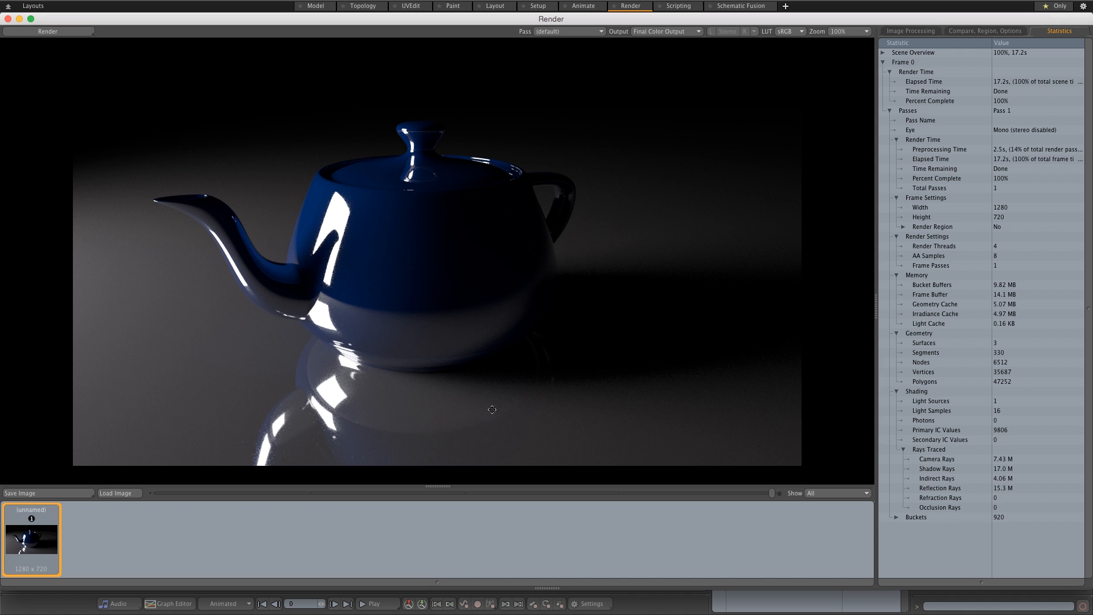
click(844, 32)
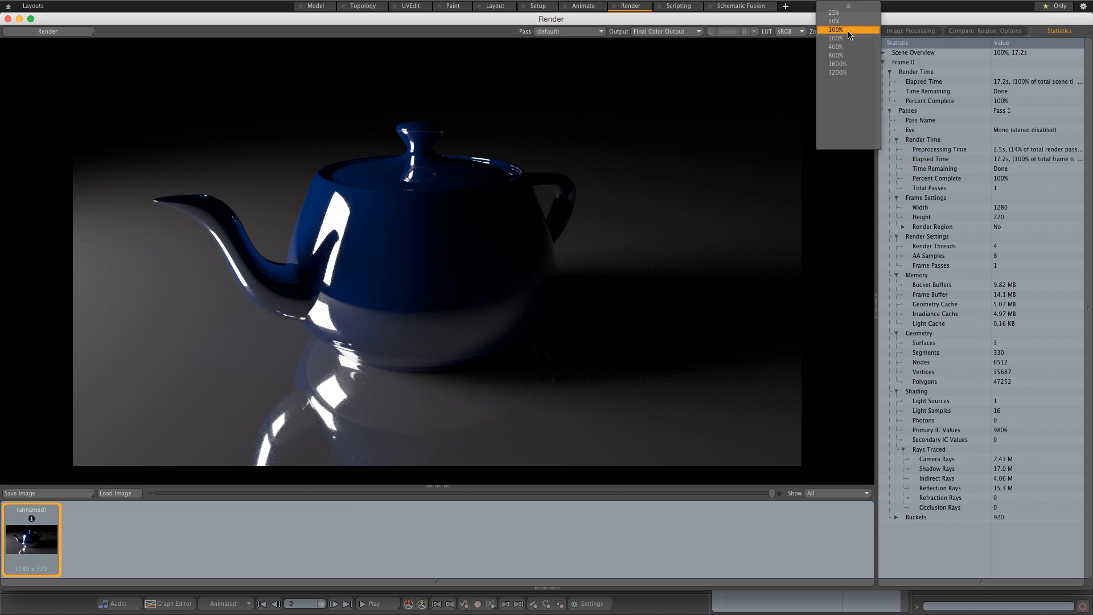
click(840, 47)
middle_drag(354, 348, 498, 311)
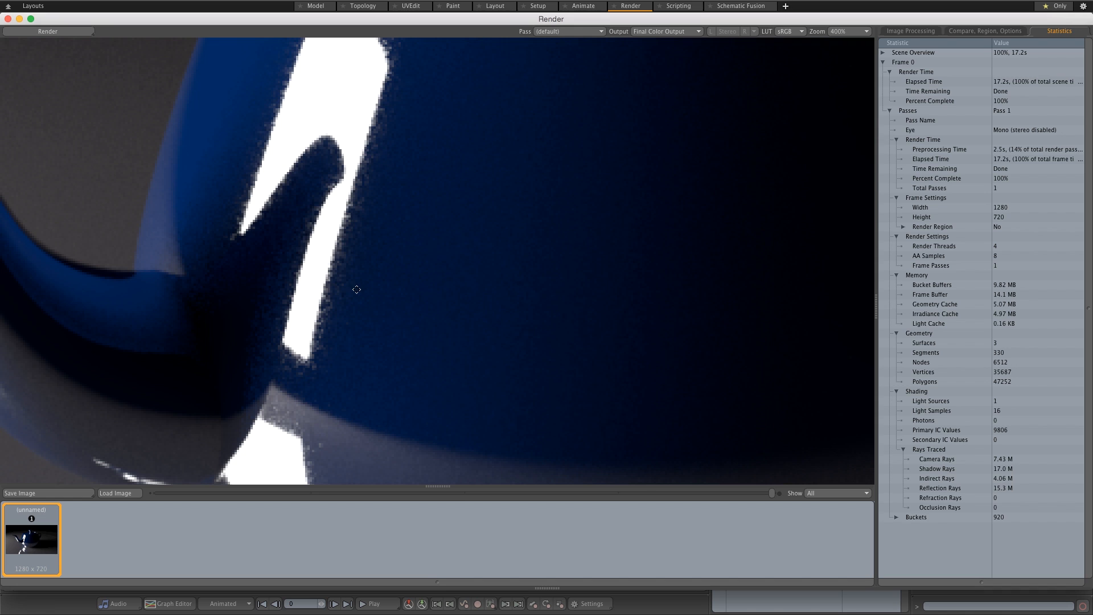
drag(397, 279, 466, 273)
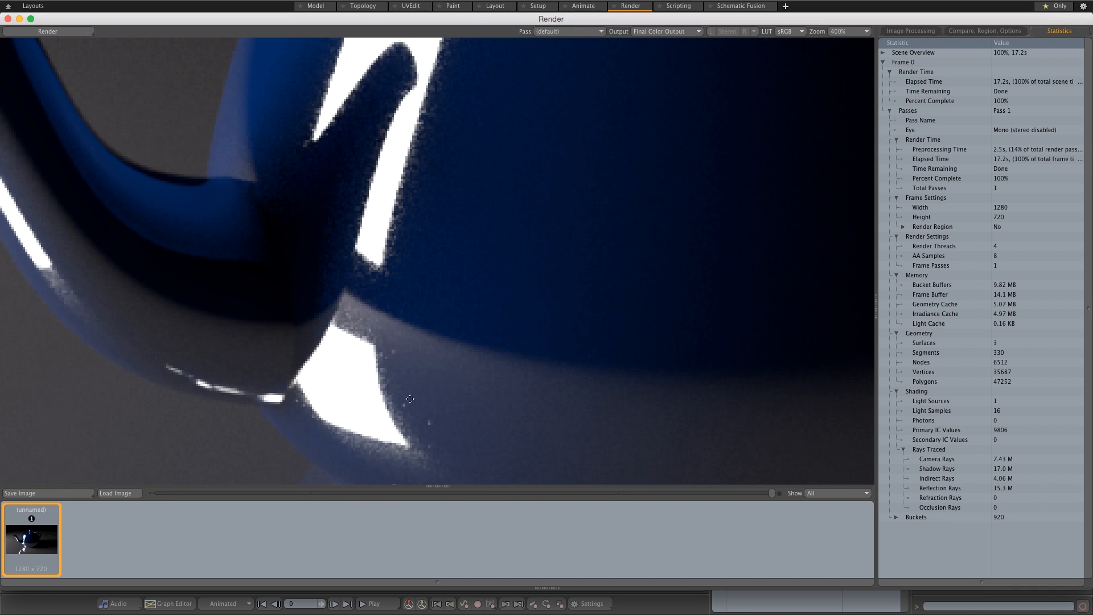
drag(400, 356, 472, 322)
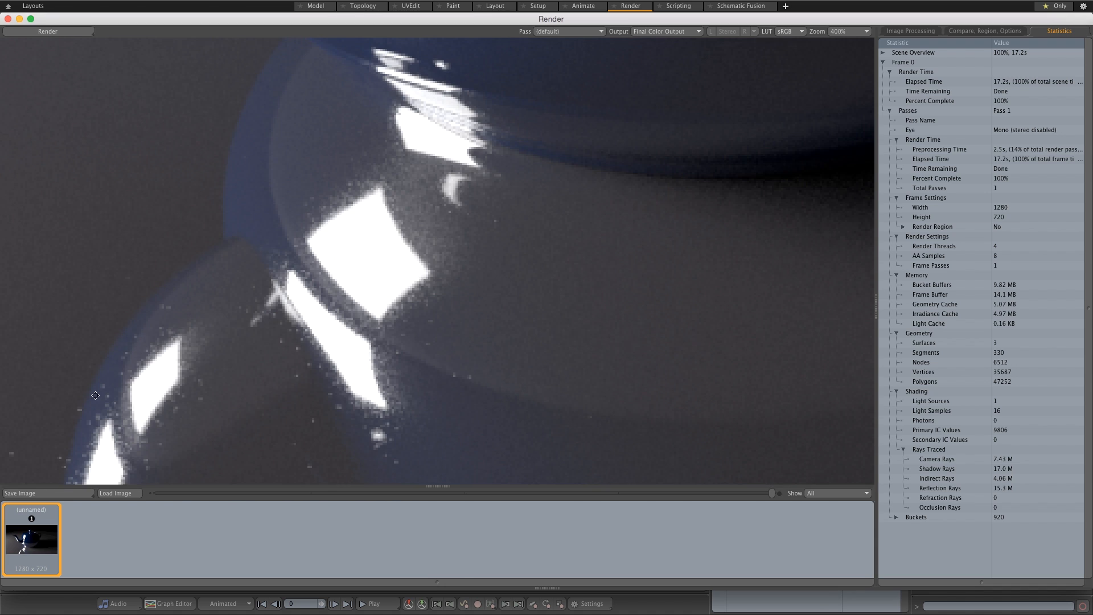
drag(640, 319, 308, 300)
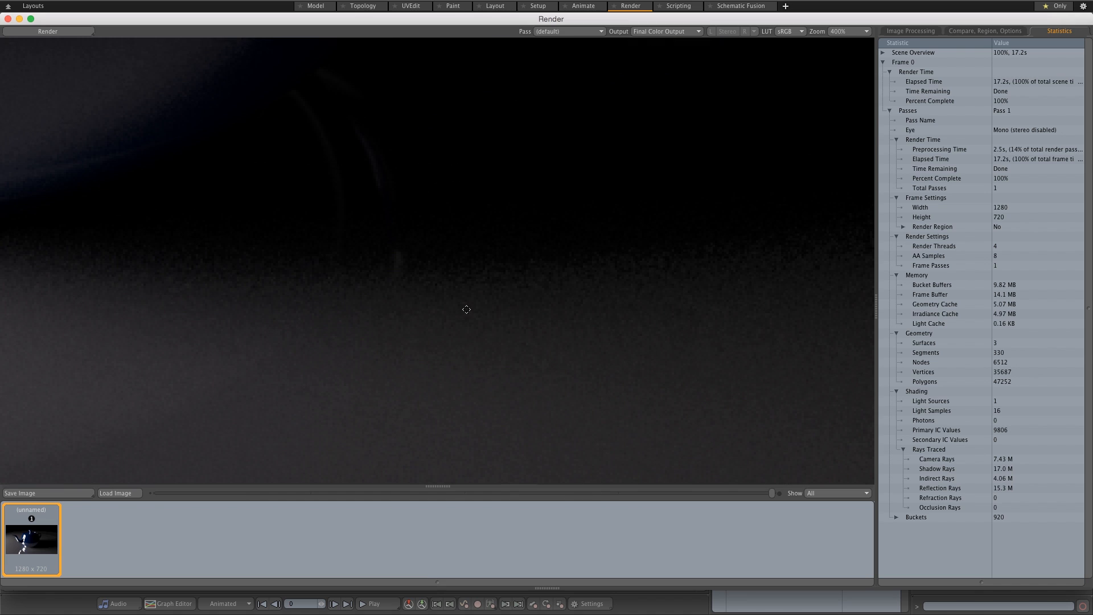
Step: Return the rendered image to 100% zoom and close the render window
click(838, 31)
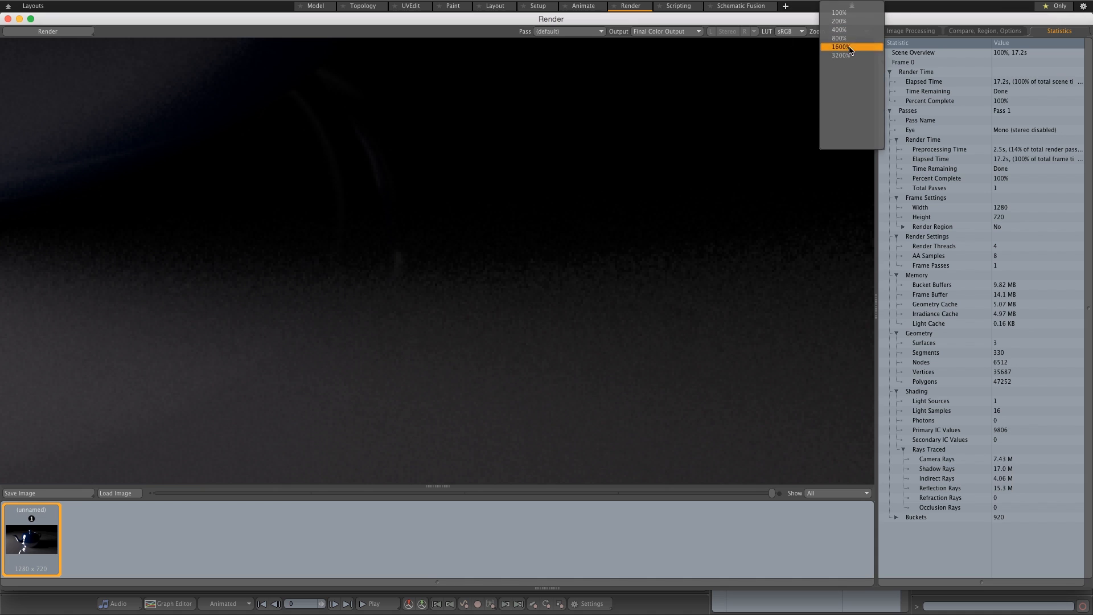
click(854, 32)
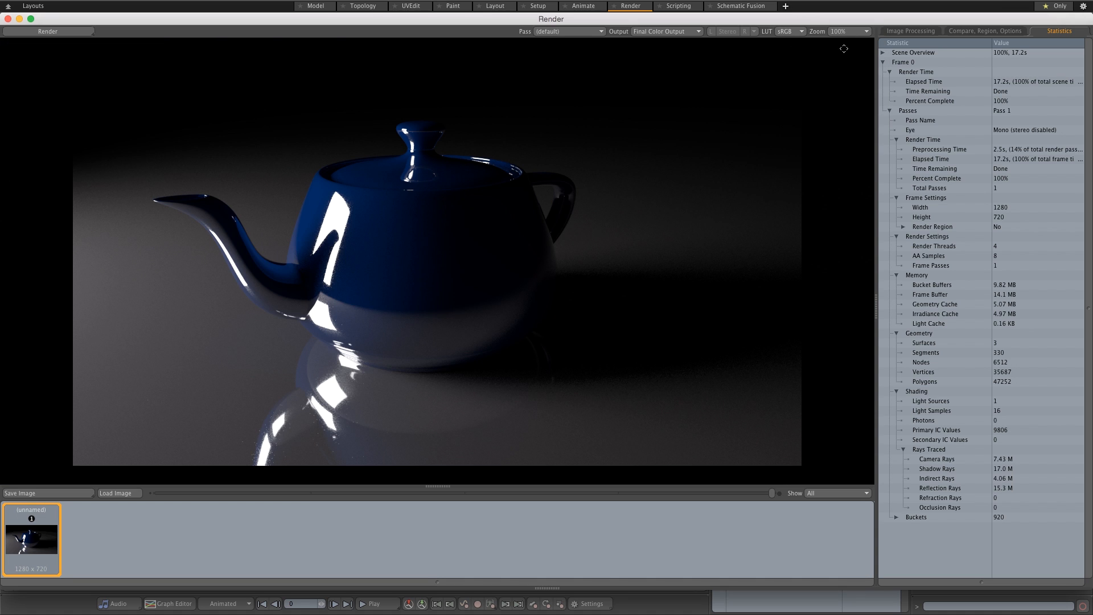
click(851, 31)
click(848, 43)
click(8, 19)
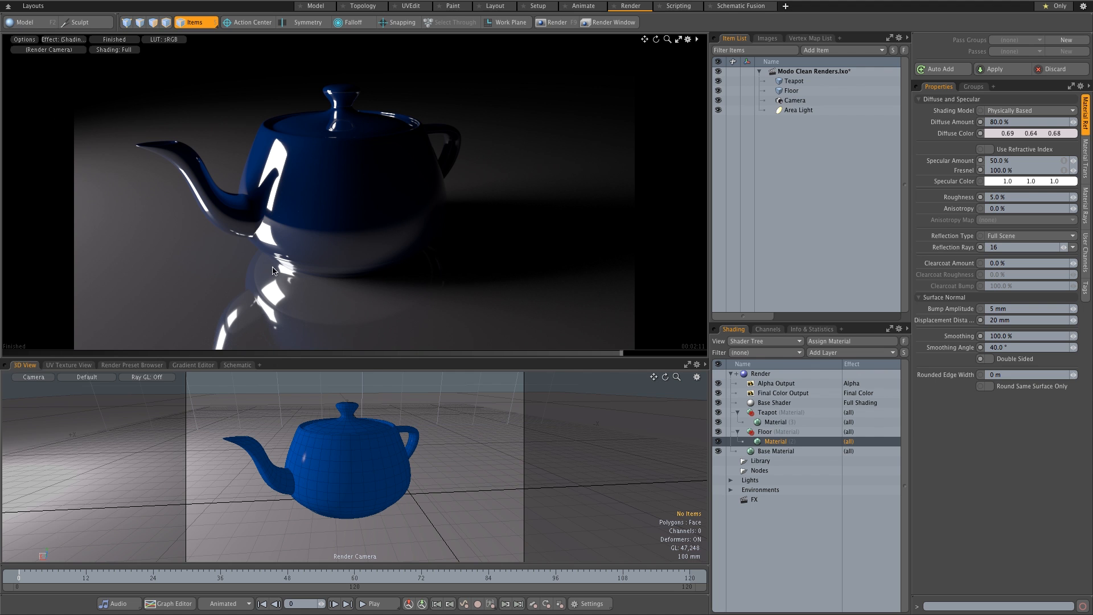
Step: Set the render's Light Samples to 512 and render the scene again
click(762, 374)
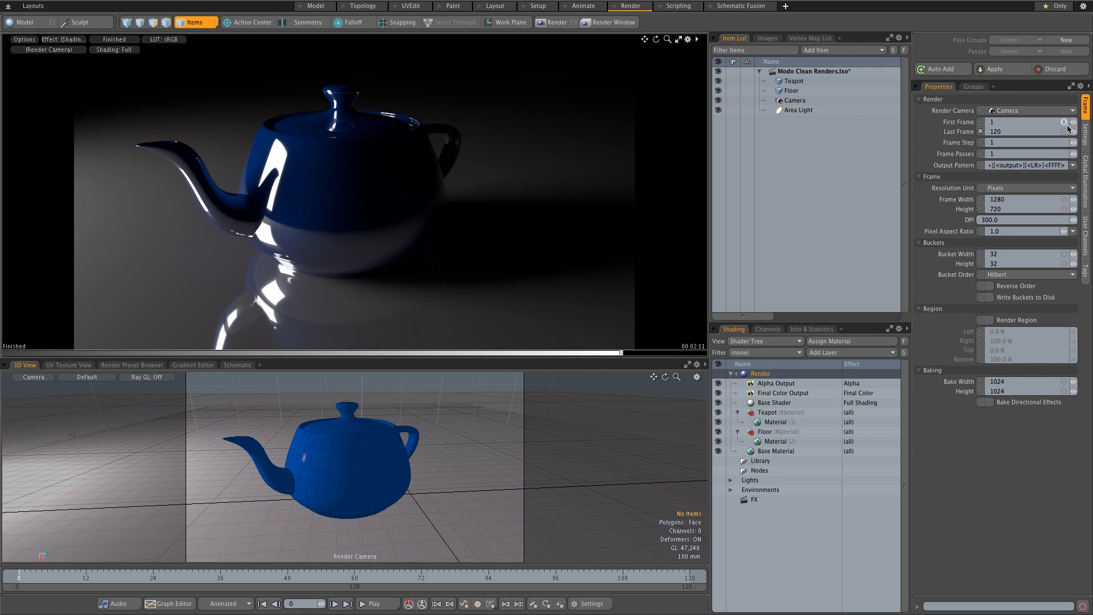
click(1086, 135)
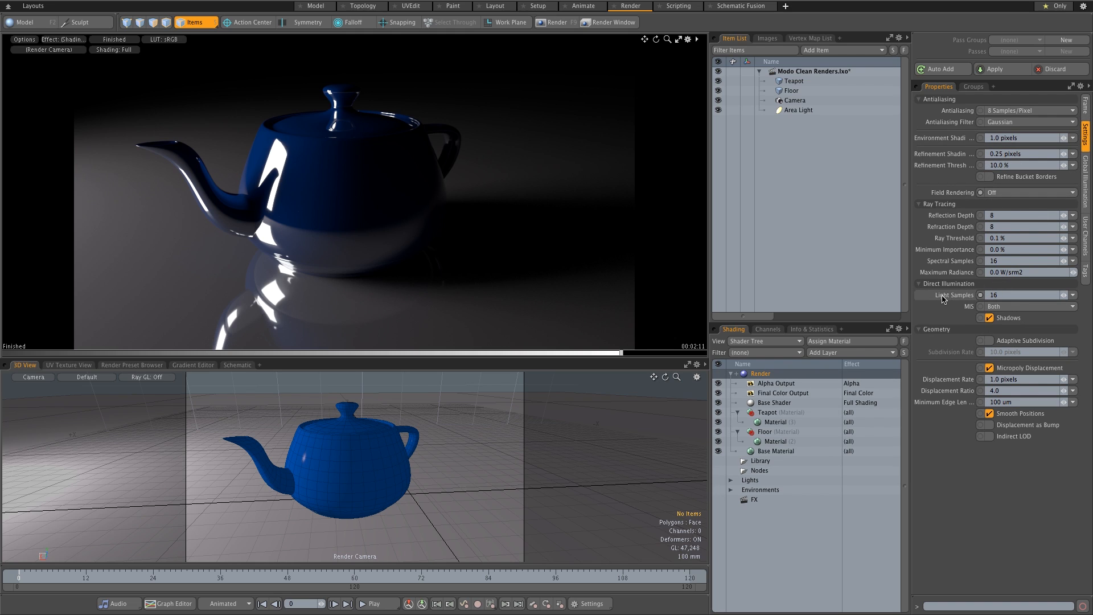
click(995, 295)
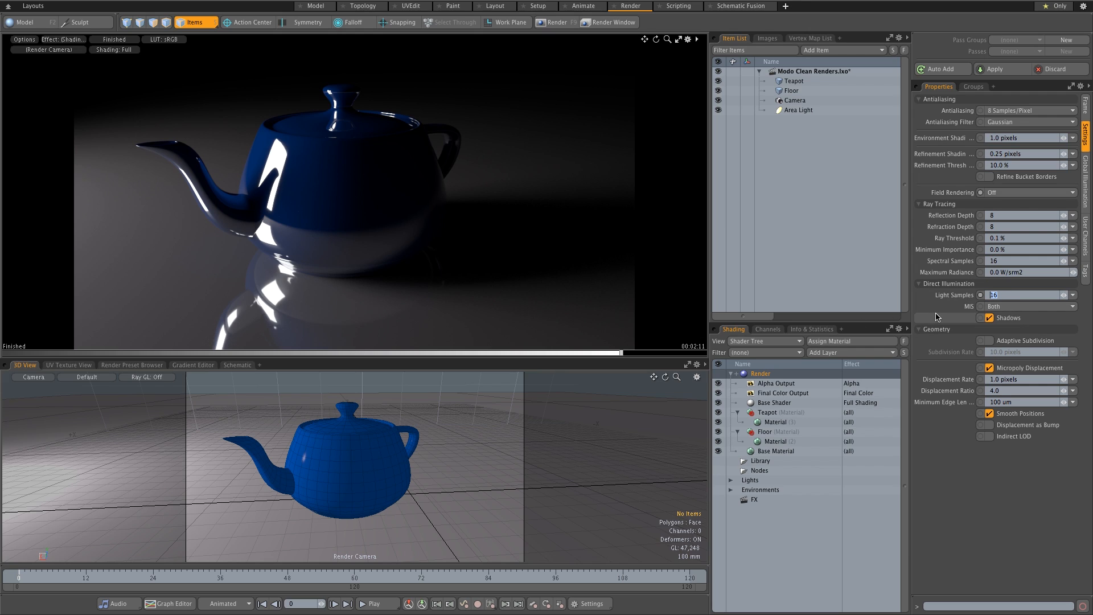
key(Return)
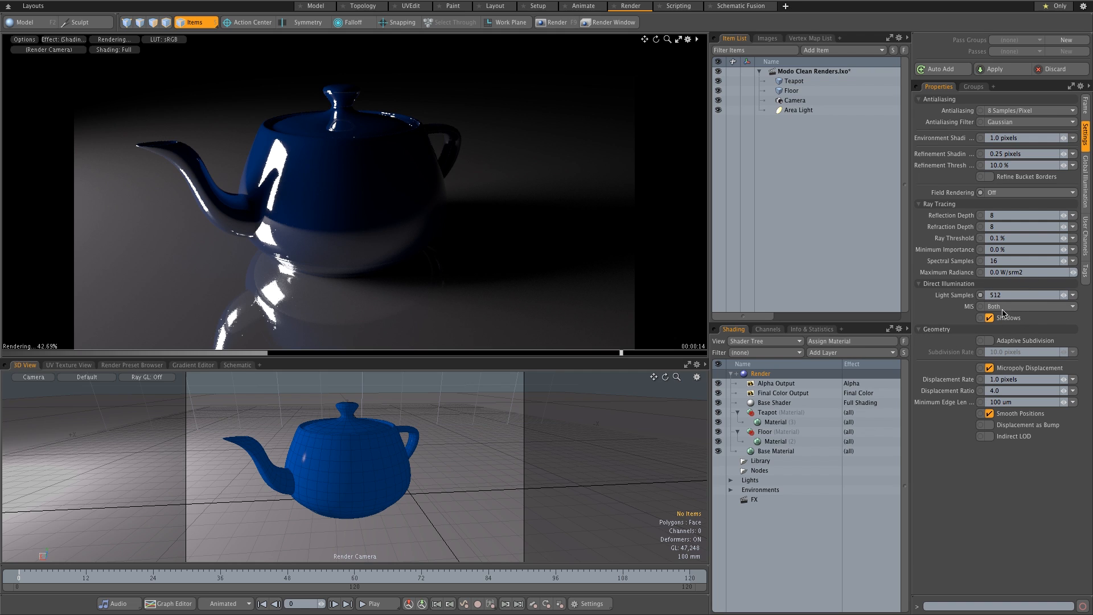
click(561, 23)
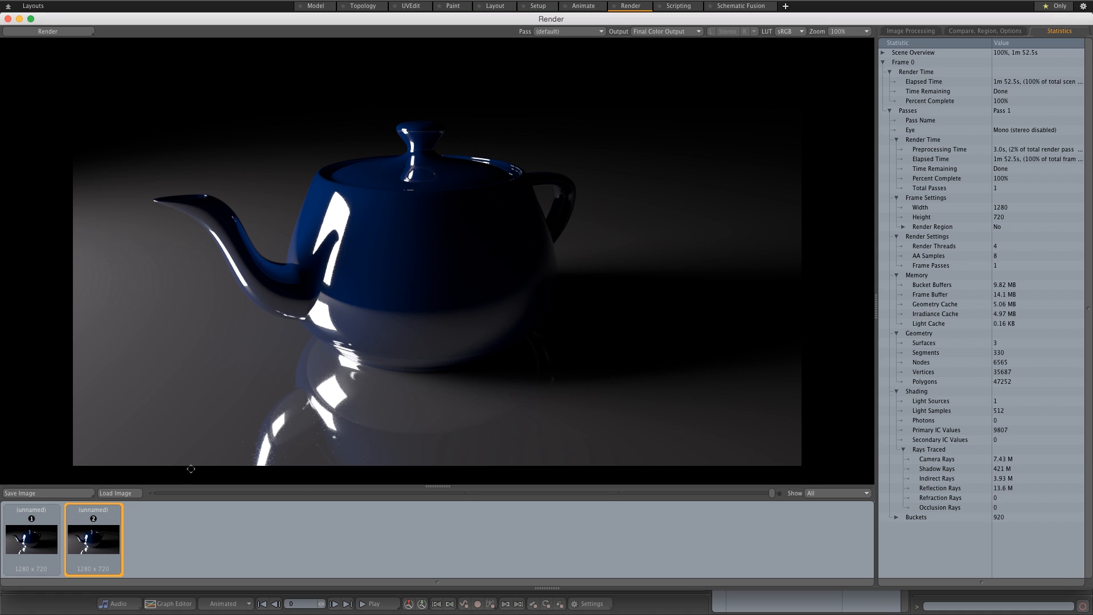
Step: Compare the first and second renders along the floor's shadow edge at 400% zoom, and close the render window
click(37, 539)
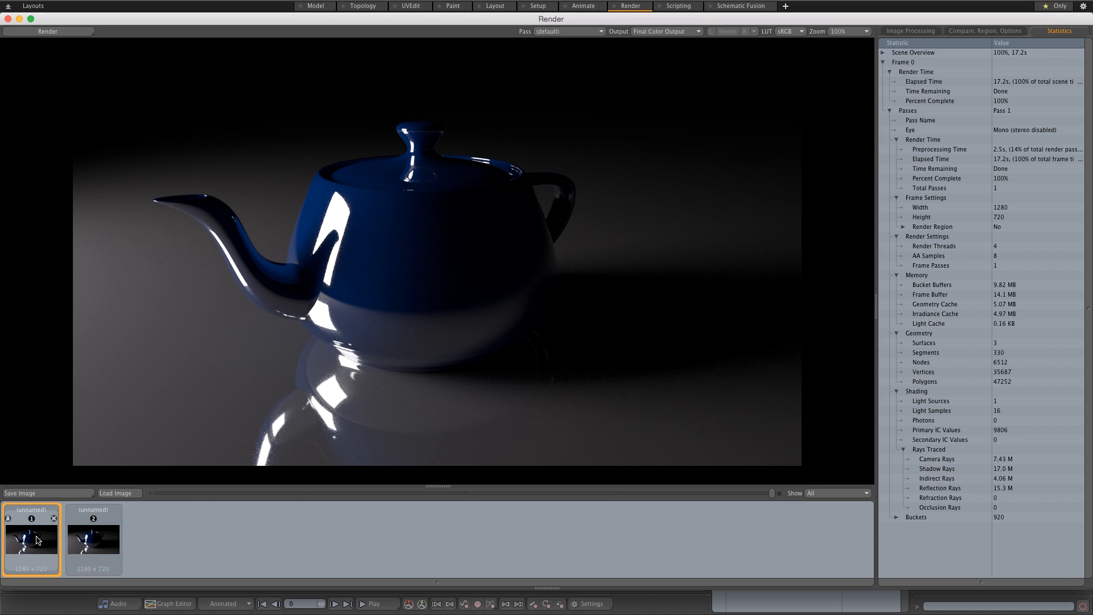
click(93, 543)
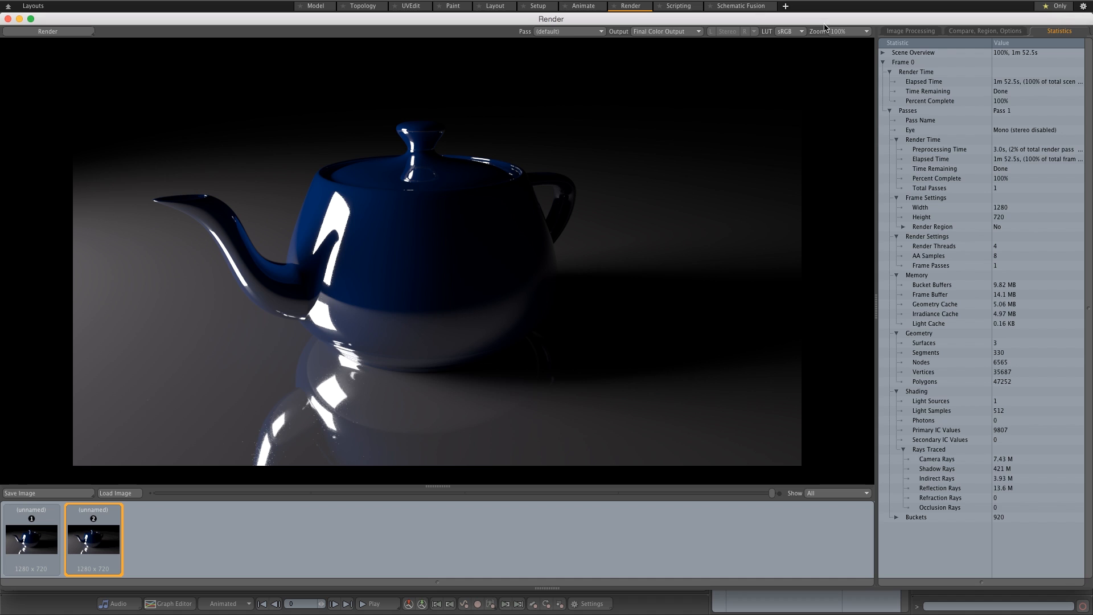
click(847, 35)
click(843, 50)
drag(466, 379, 567, 328)
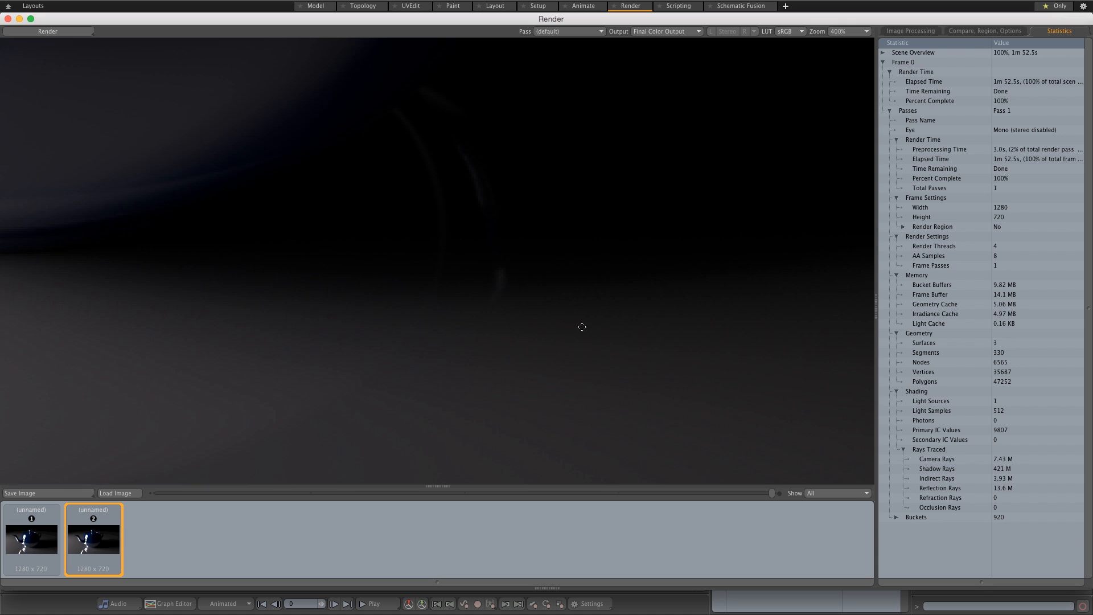
click(40, 541)
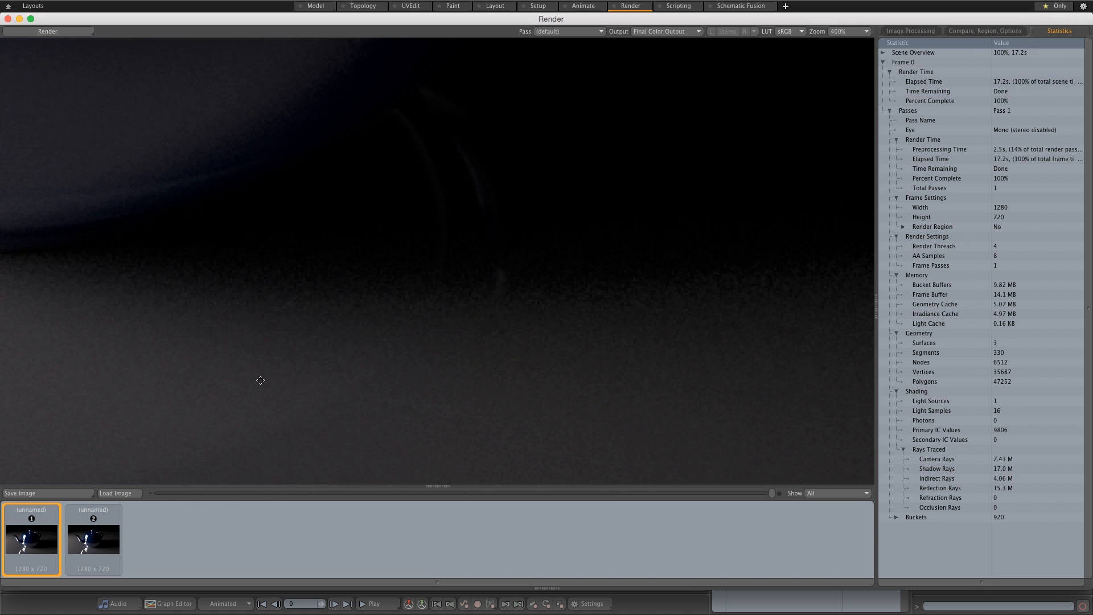
click(85, 546)
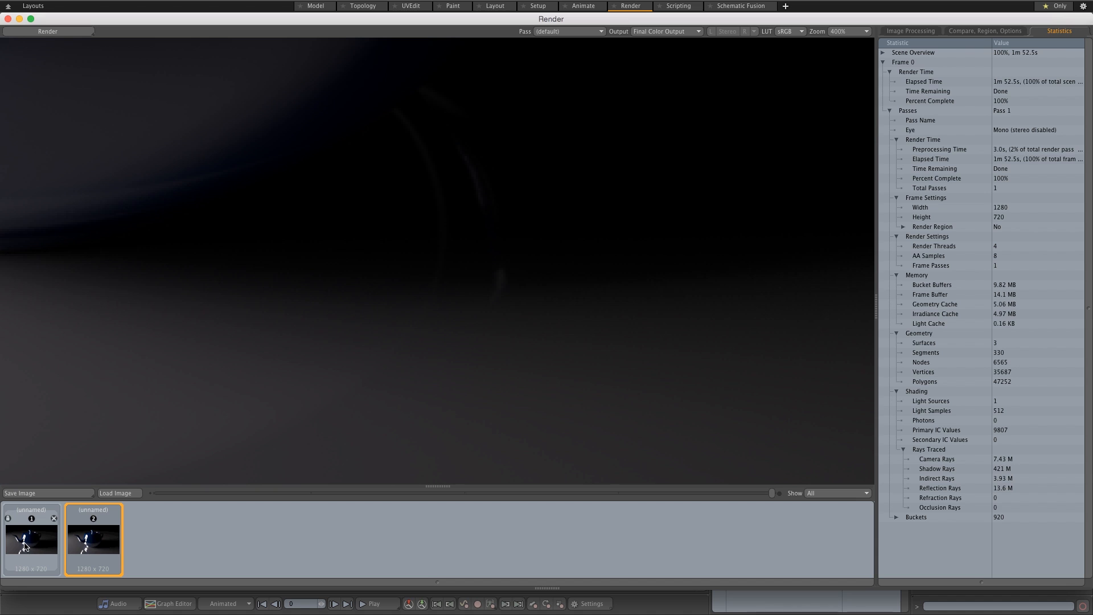
click(31, 542)
click(84, 541)
click(43, 544)
click(91, 546)
click(59, 544)
click(94, 544)
click(7, 19)
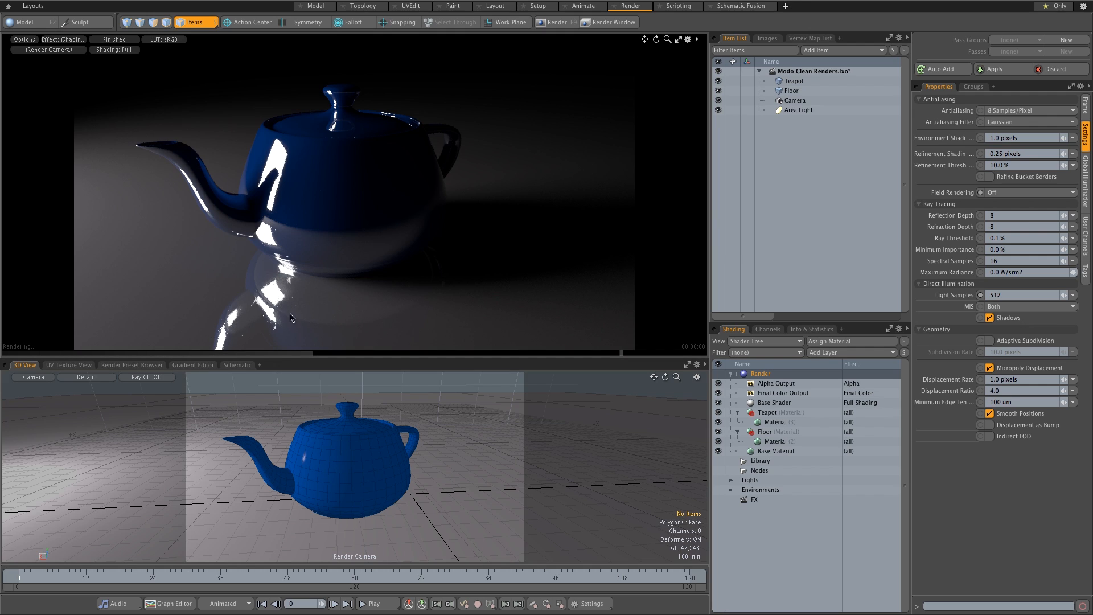
Step: Set the floor material's Reflection Rays to 512 and render the scene again
click(776, 442)
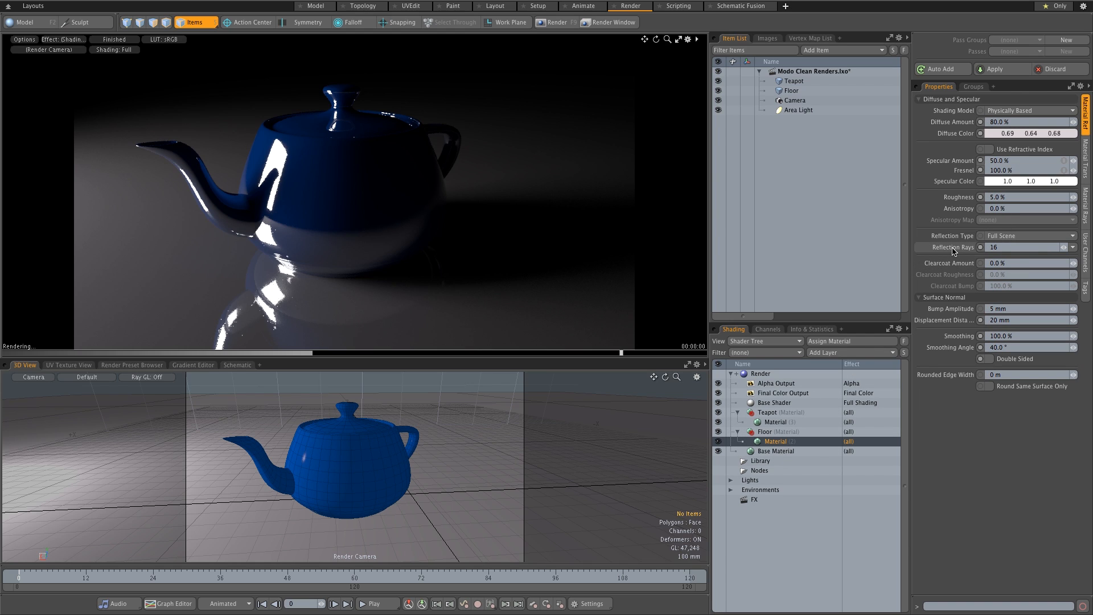
drag(1003, 247, 982, 262)
text(2)
key(Return)
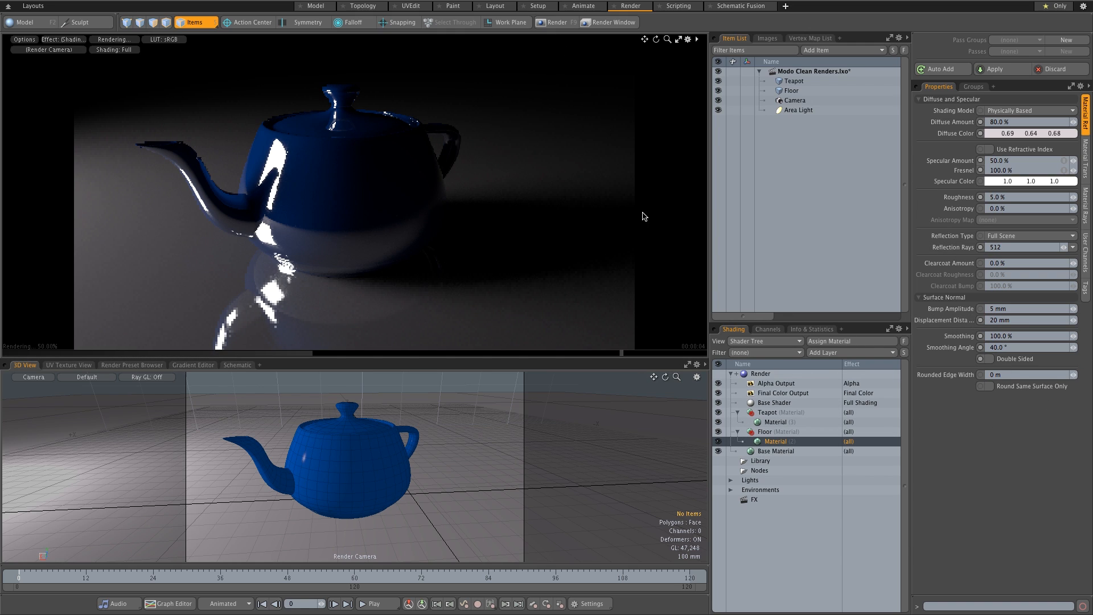
click(560, 25)
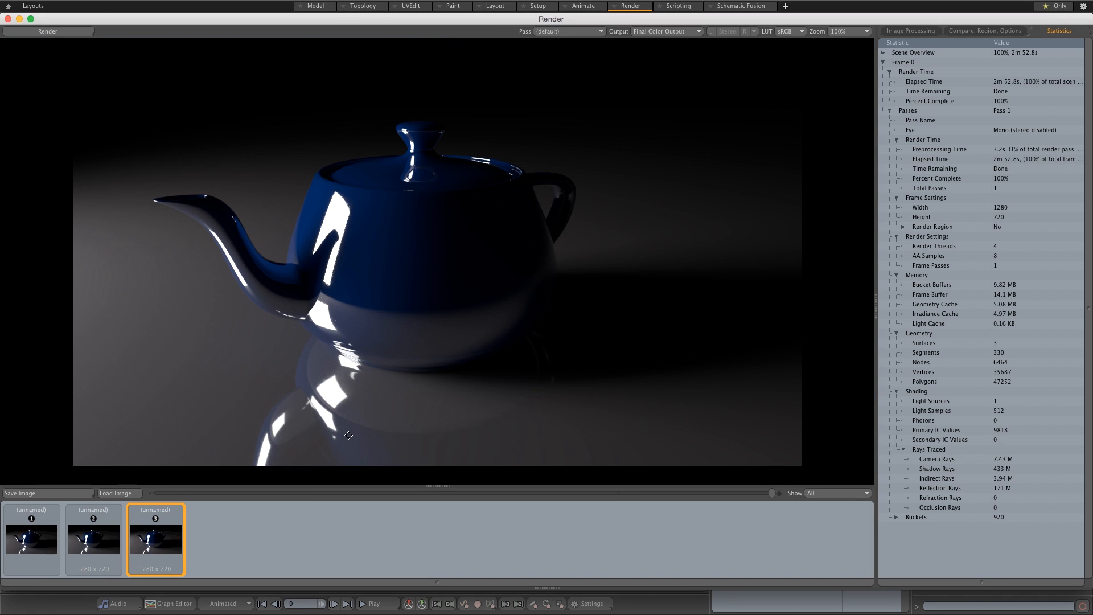
Step: Compare the first and third renders in the teapot's floor reflections at 400% zoom, and return to 100%
click(36, 541)
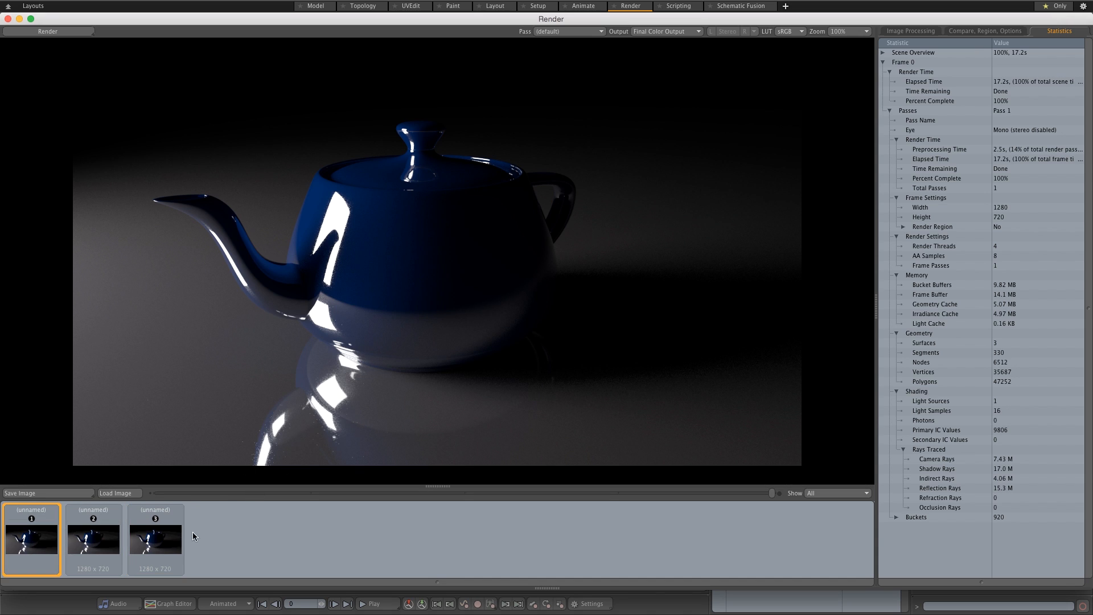
click(163, 542)
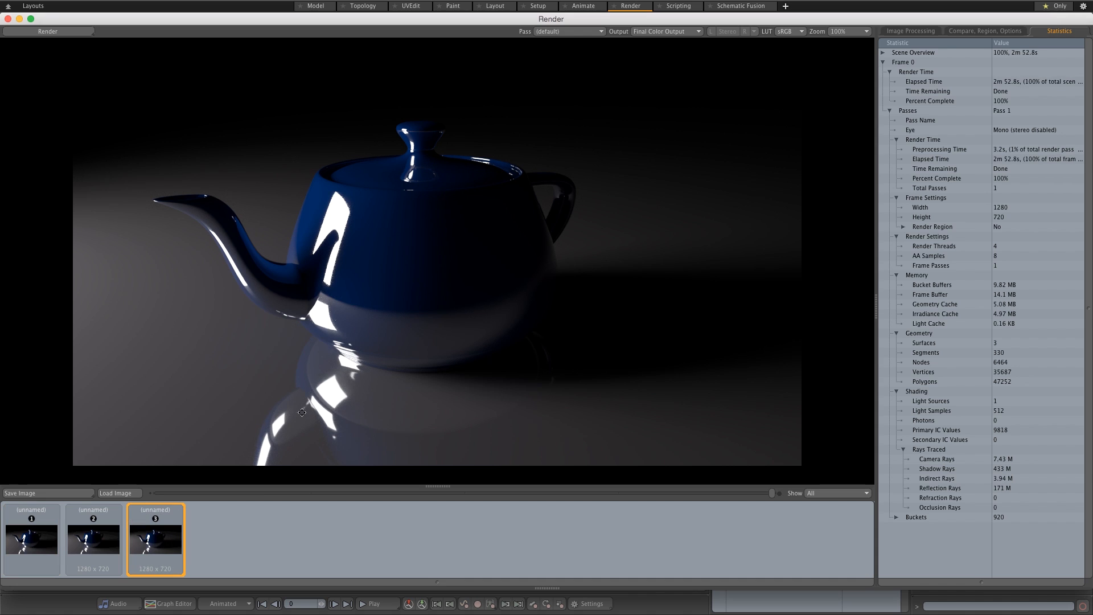
click(848, 33)
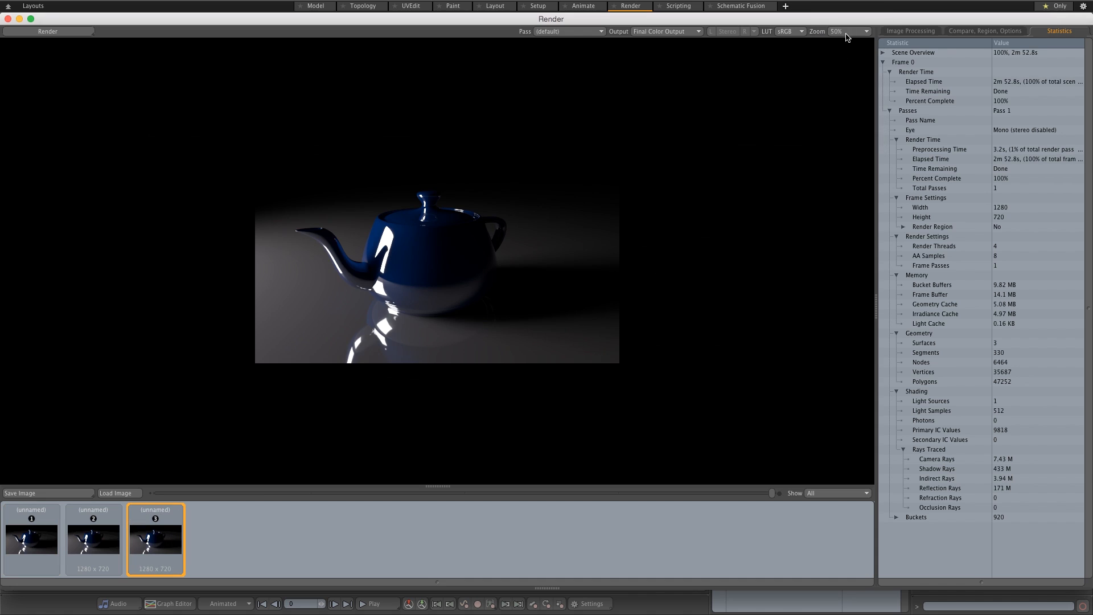
click(847, 34)
click(848, 56)
drag(291, 378, 428, 305)
drag(434, 420, 446, 272)
drag(454, 285, 527, 317)
click(32, 538)
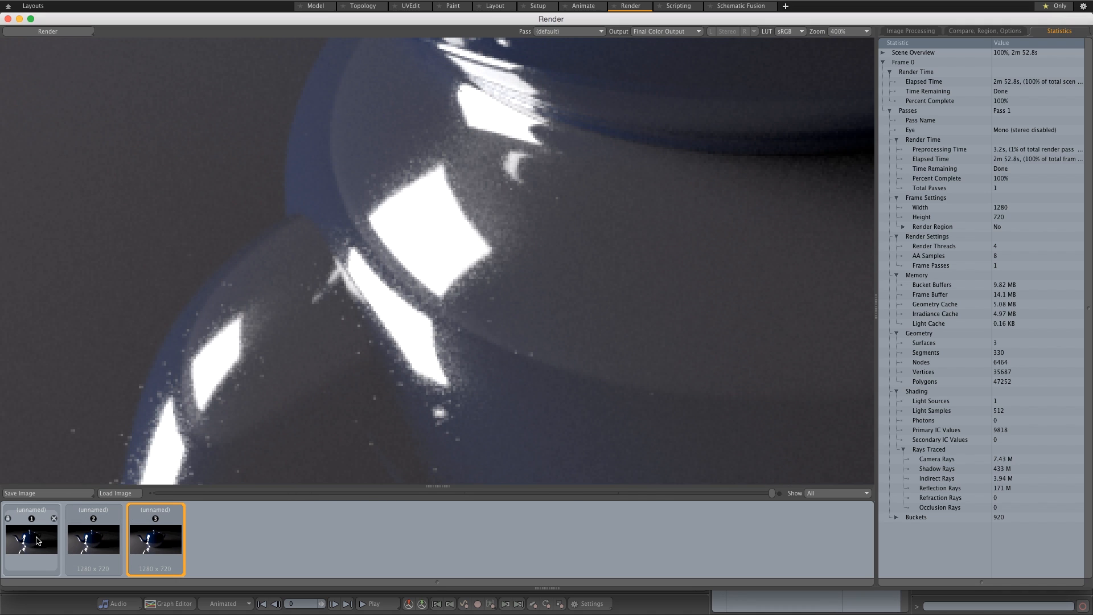
click(155, 538)
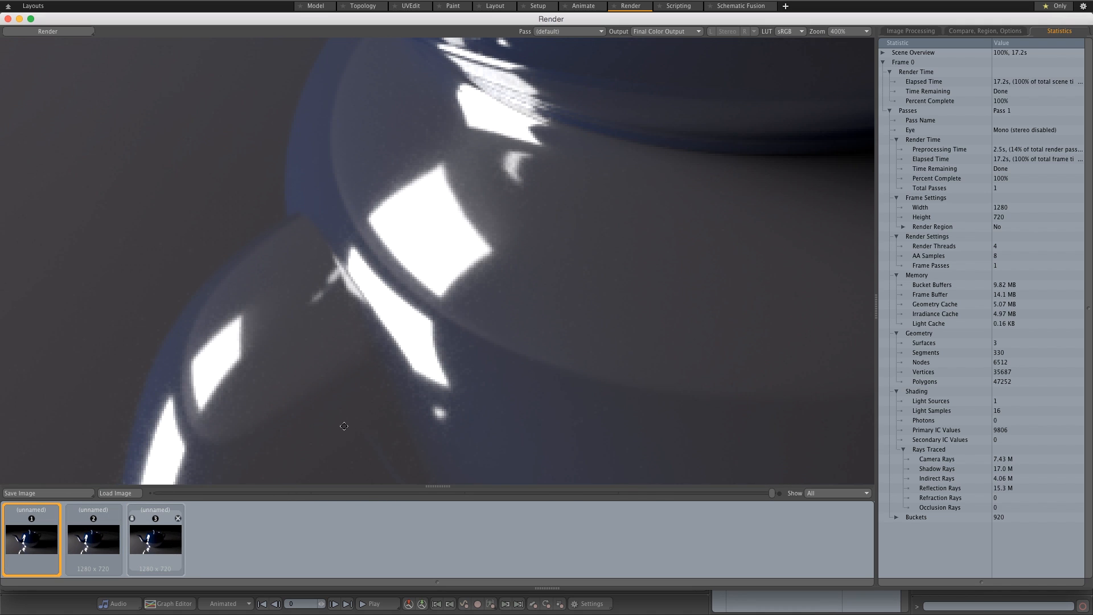
click(851, 33)
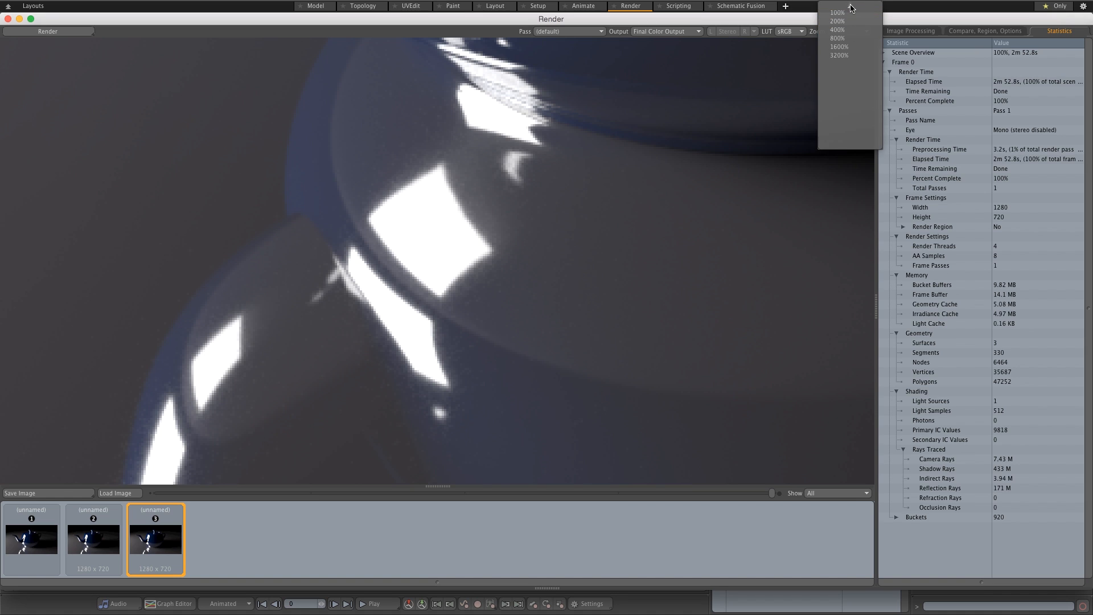
click(852, 35)
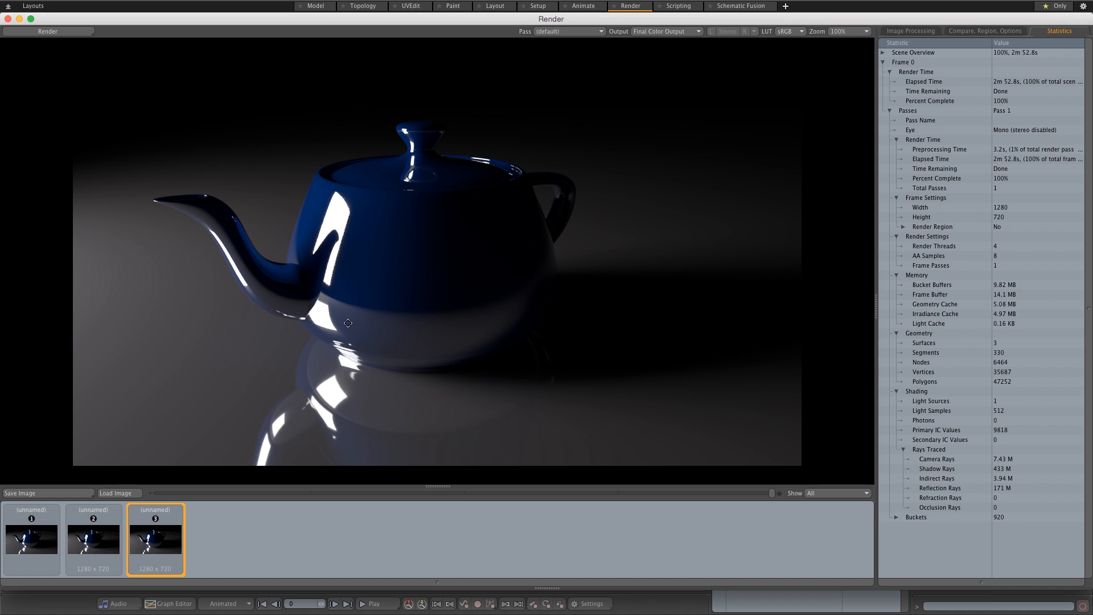
Step: Close the render window, set the teapot material's Reflection Rays to 512, and render the scene again
click(8, 19)
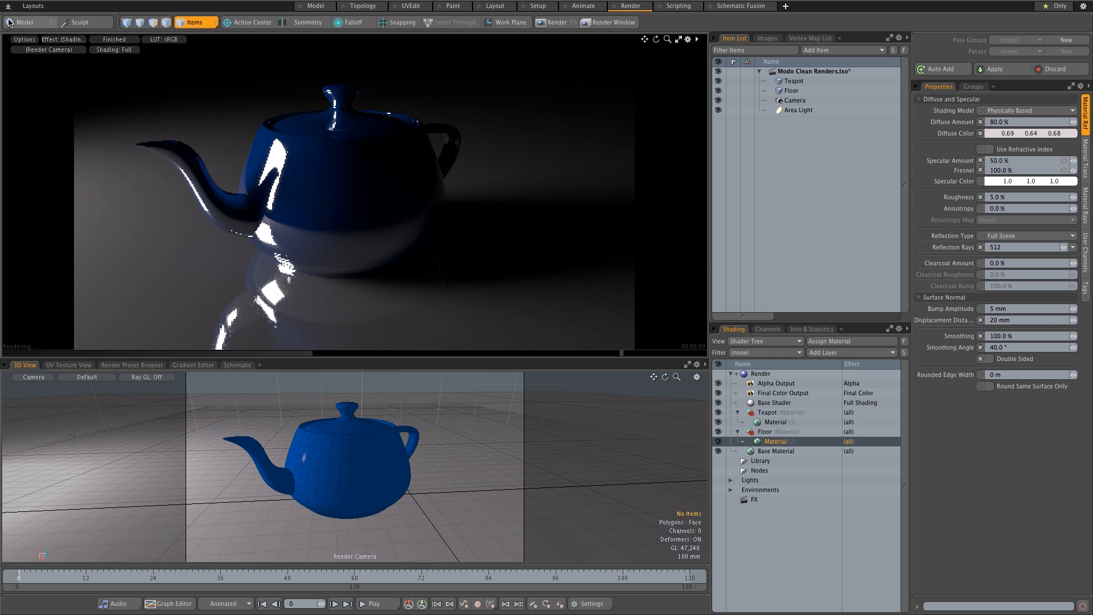
click(790, 422)
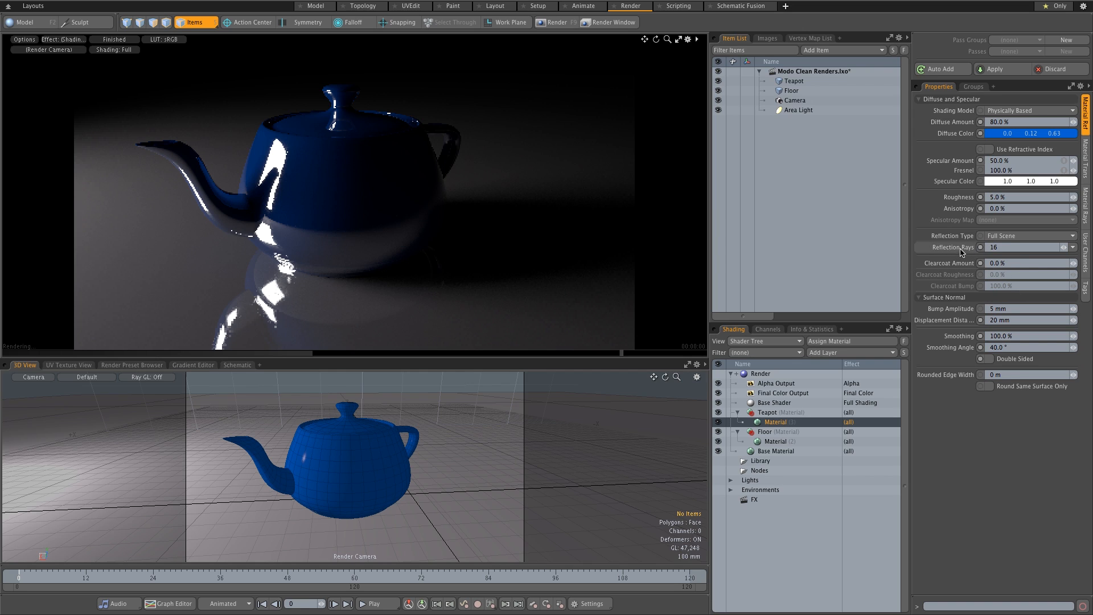
drag(1003, 247, 964, 249)
text(512)
key(Return)
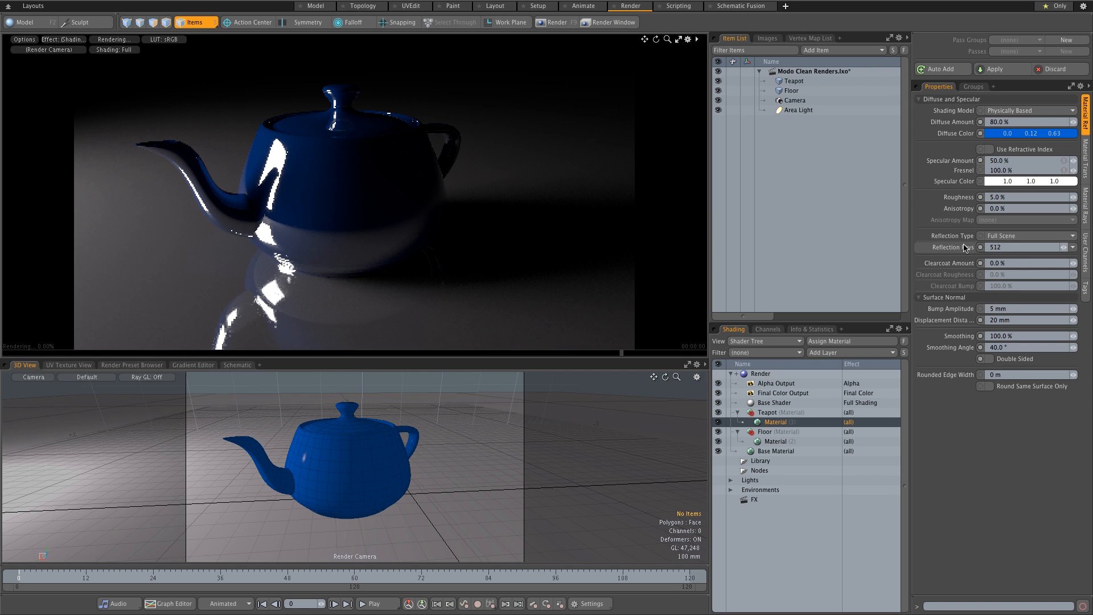
click(553, 25)
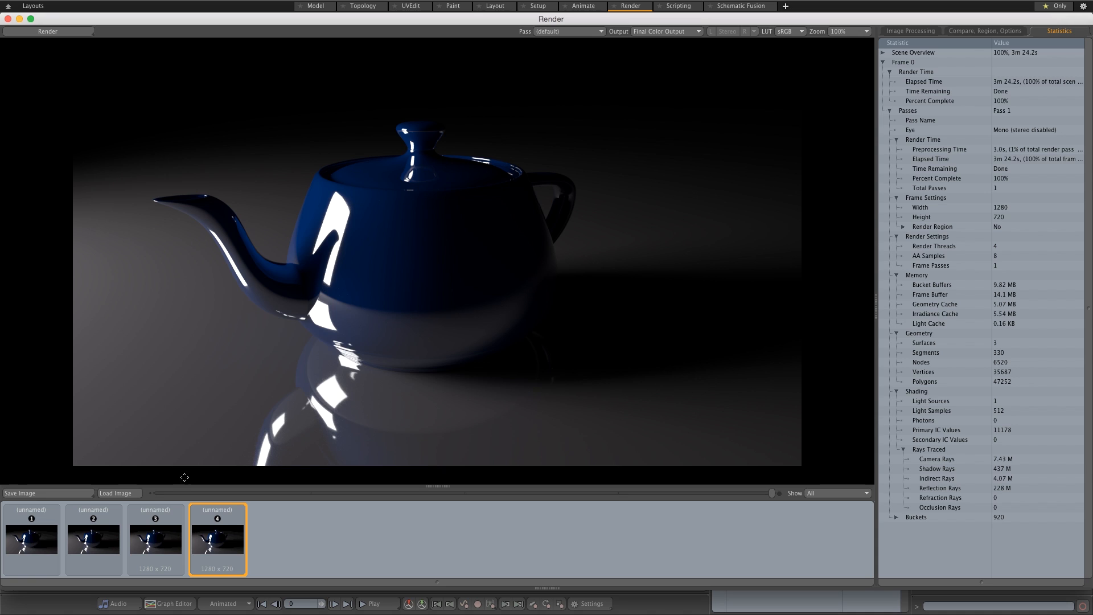
Step: Compare the first and fourth renders of the teapot at 100% zoom
click(43, 541)
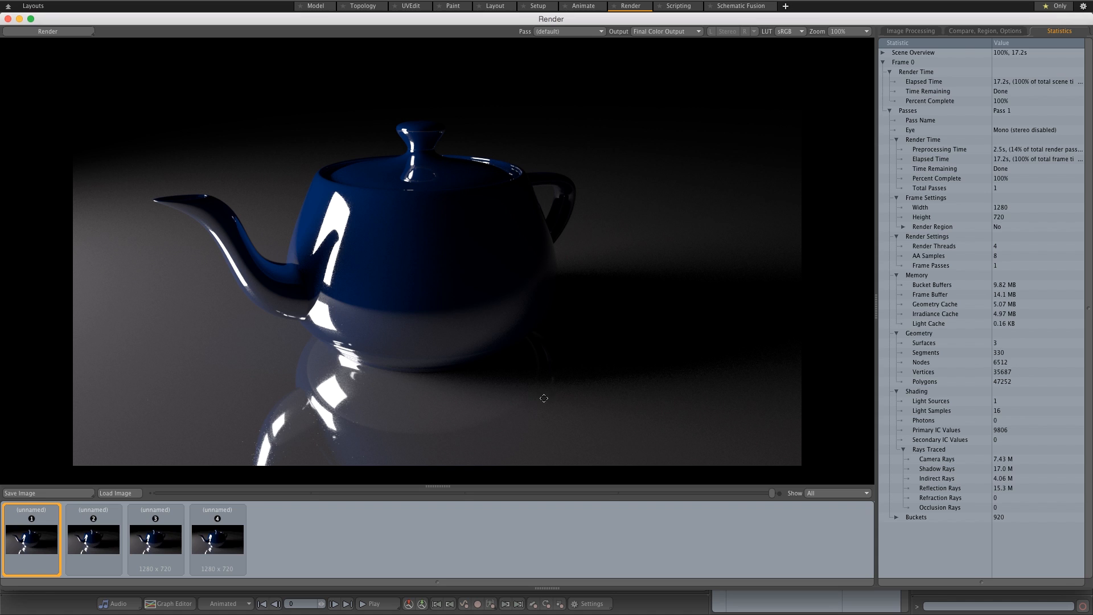
click(226, 543)
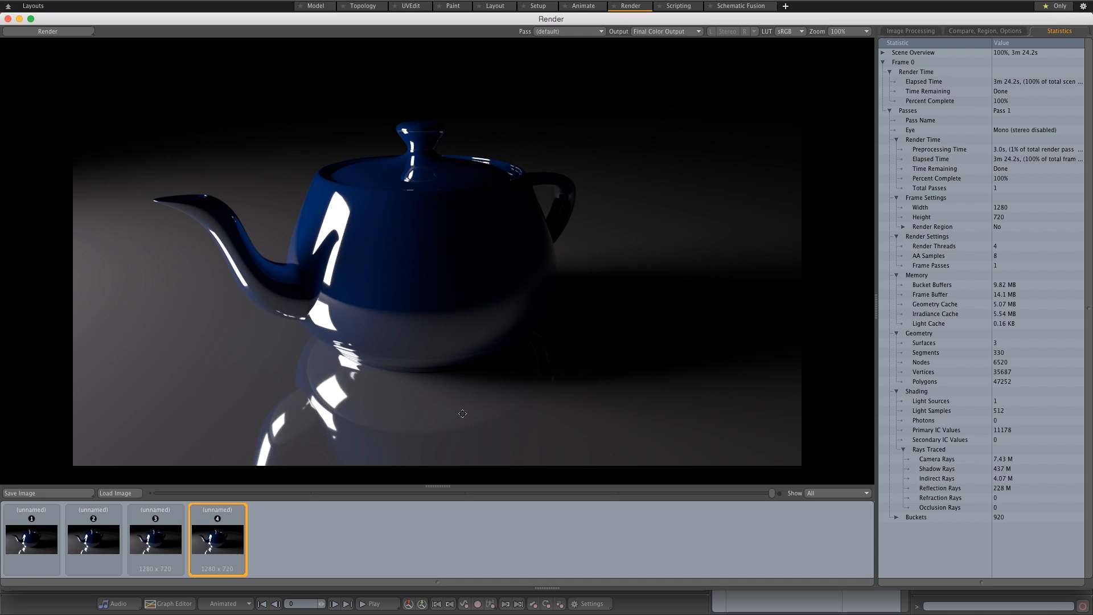